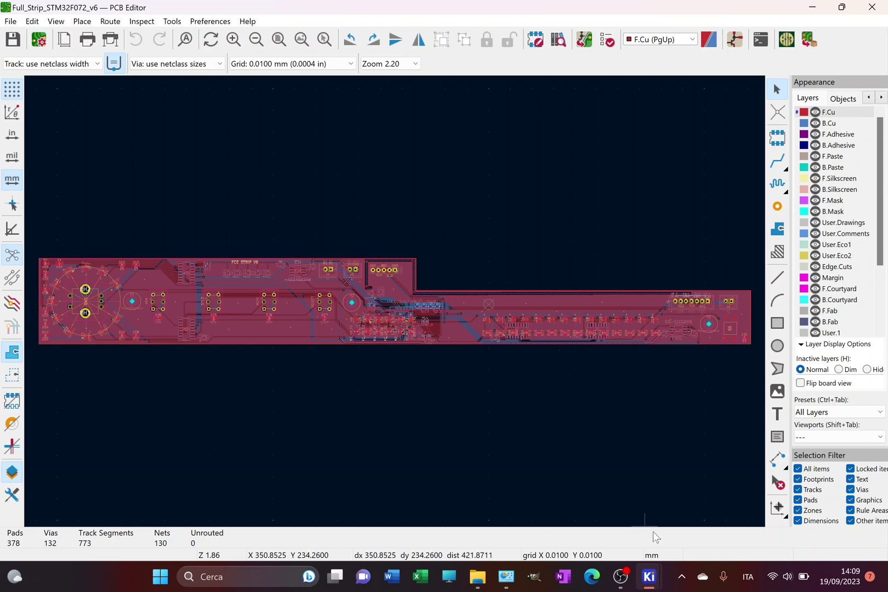
- Bring up the KiCad PCB Editor previews to switch to the Full_Strip_STM32F072_v5 board
mouse_move(652, 578)
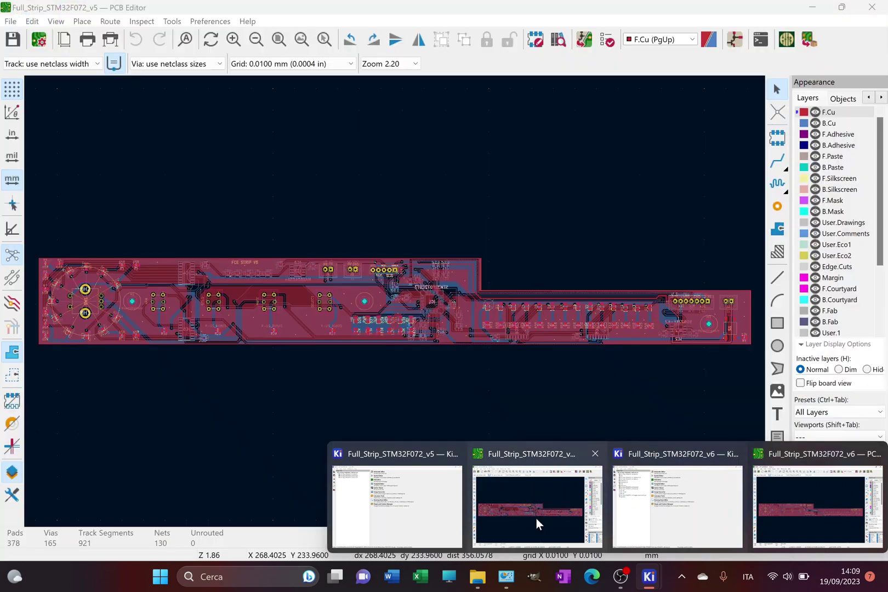
left_click(537, 520)
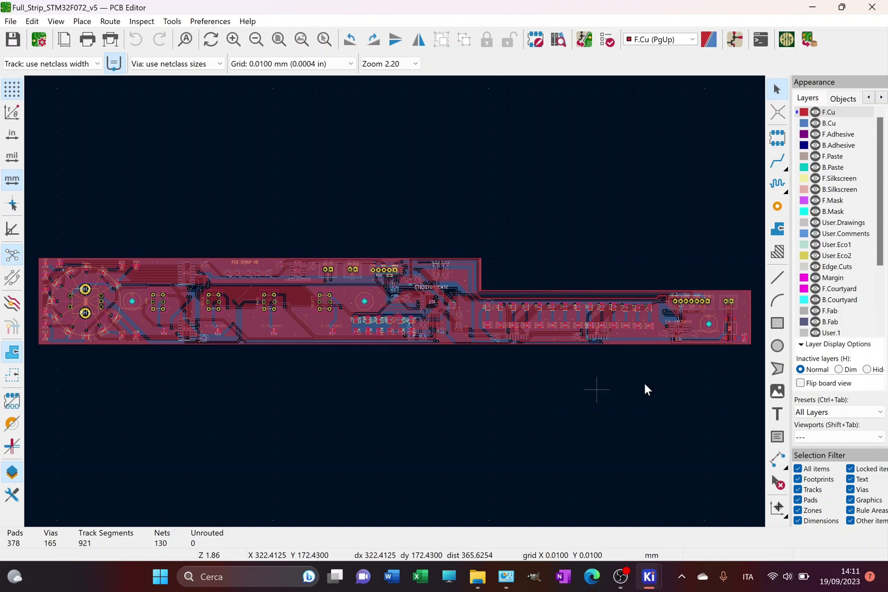
mouse_move(653, 578)
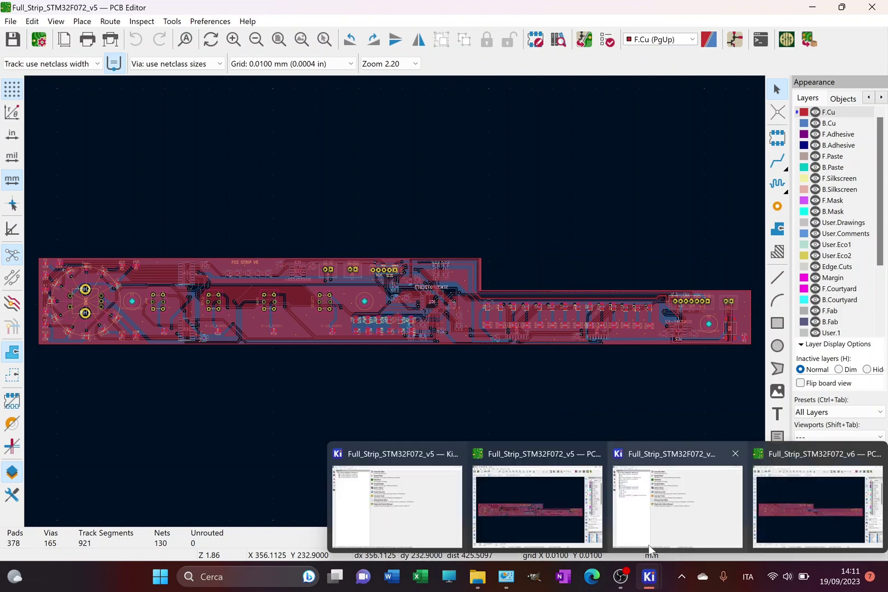
left_click(546, 536)
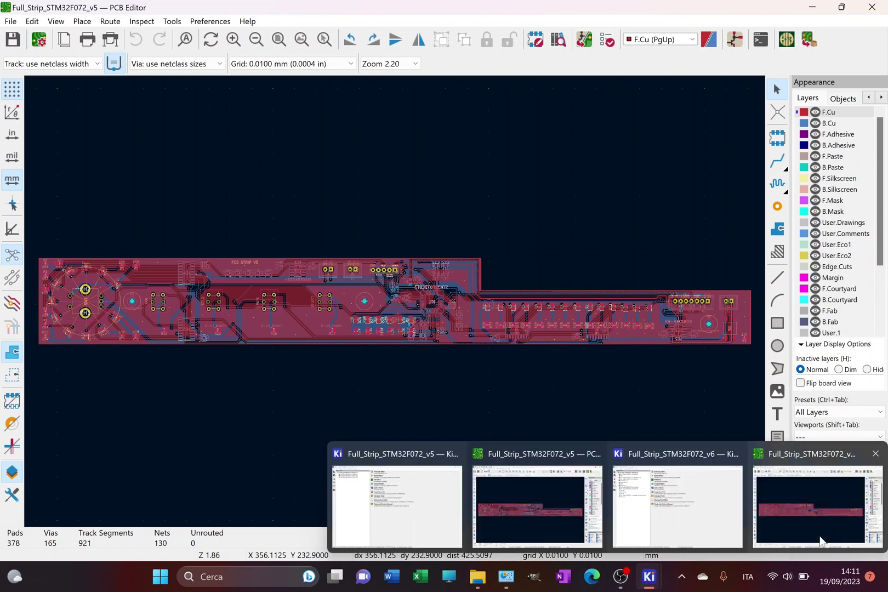
- Switch KiCad PCB Editor to the Full_Strip_STM32F072_v6 board layout
left_click(822, 526)
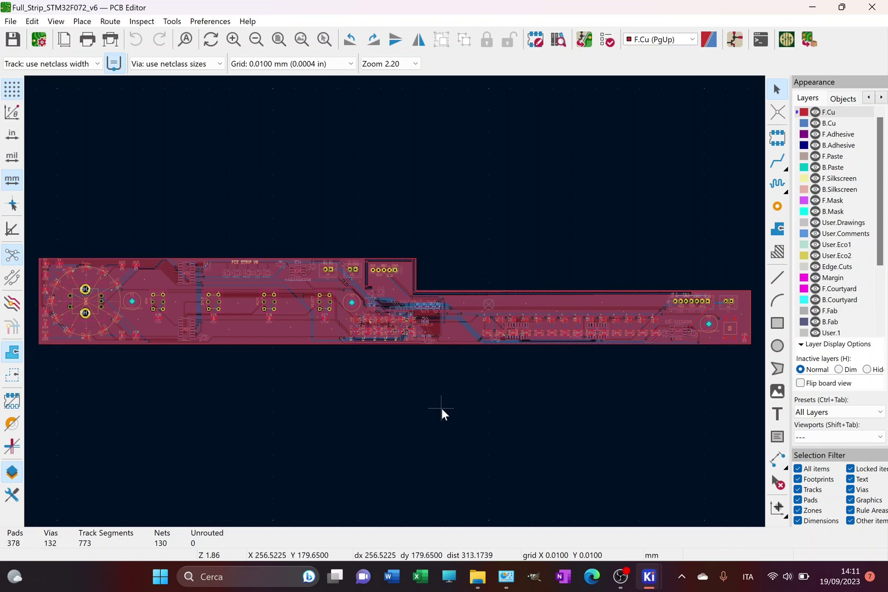
- Switch KiCad PCB Editor back to the Full_Strip_STM32F072_v5 board layout
mouse_move(649, 576)
left_click(548, 524)
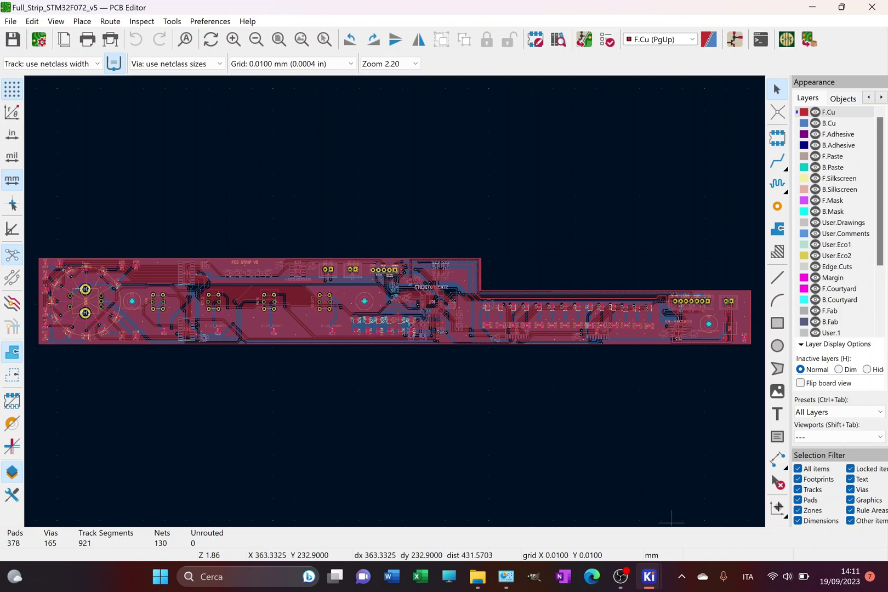
- Switch KiCad PCB Editor to the Full_Strip_STM32F072_v6 board from the taskbar preview
mouse_move(658, 586)
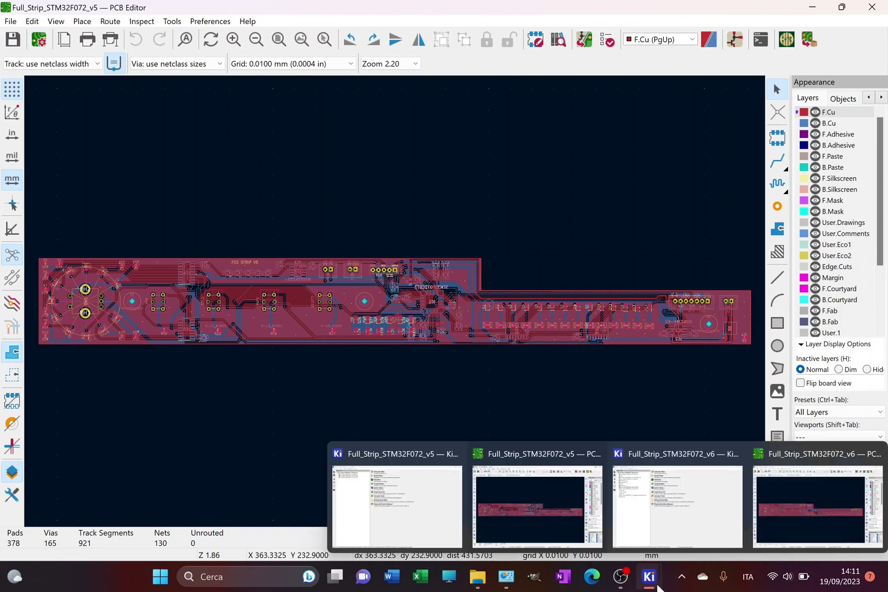
left_click(773, 515)
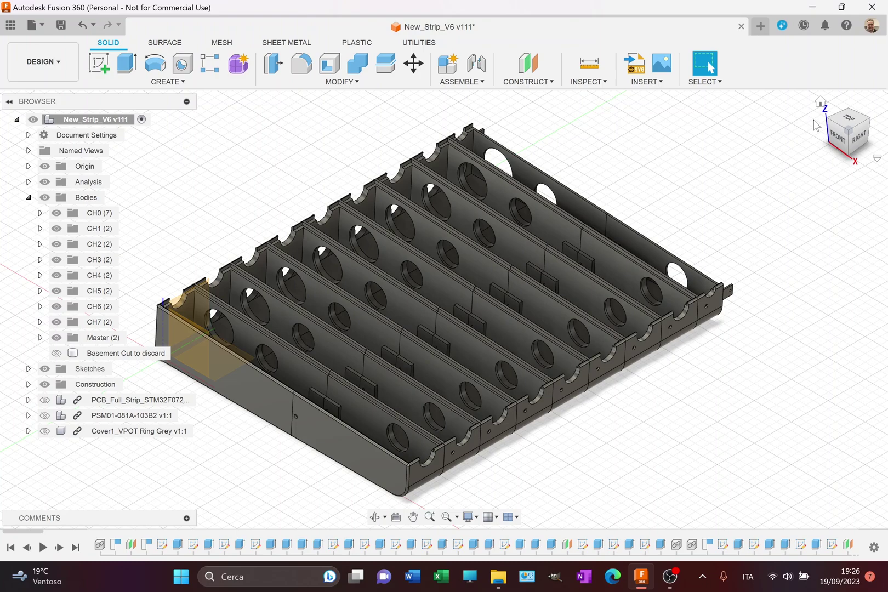
- Orbit the chassis tray to a low, right-side view showing every channel bay
left_click_drag(861, 140, 767, 164)
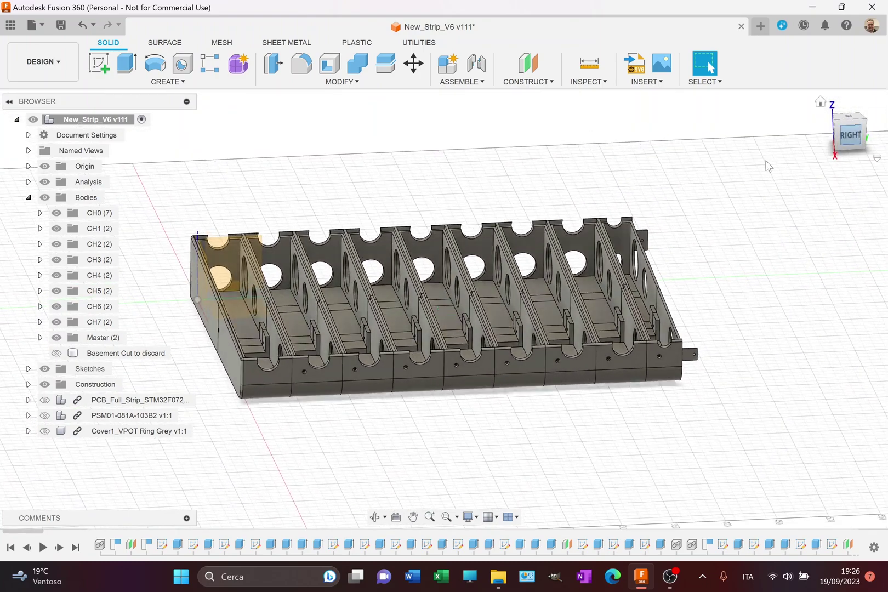
- Hide the CH1 bodies and orbit around the separated CH0 bay and CH2–CH7 block
left_click(56, 228)
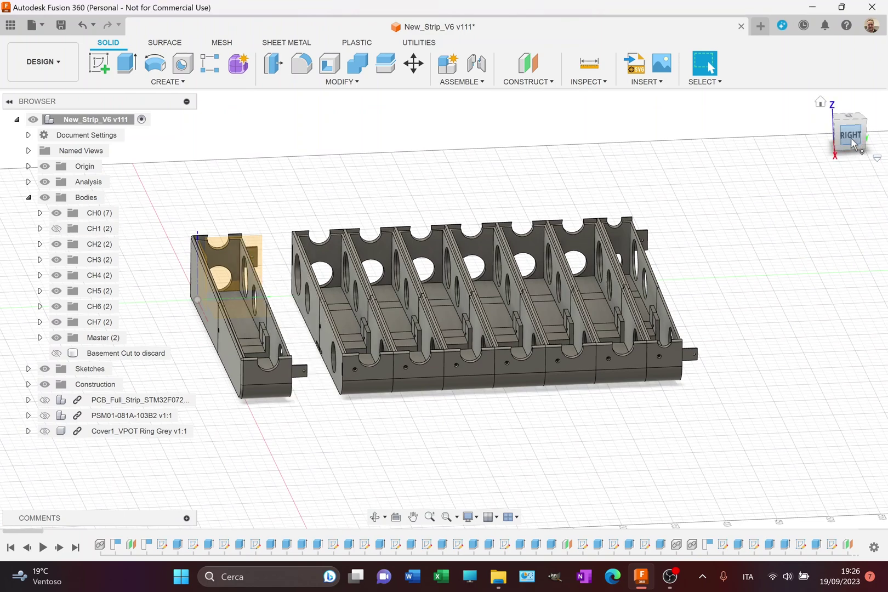
left_click_drag(854, 143, 836, 141)
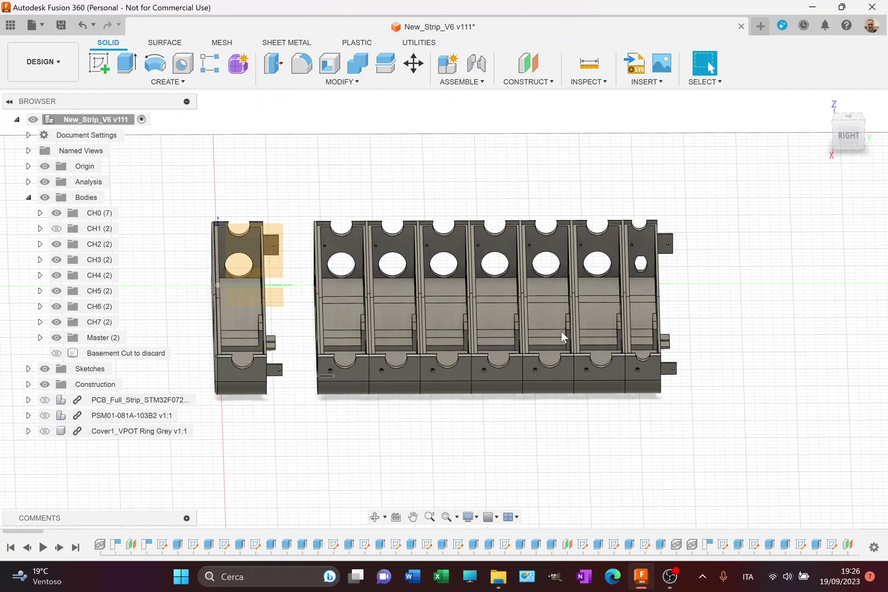
left_click_drag(848, 137, 837, 149)
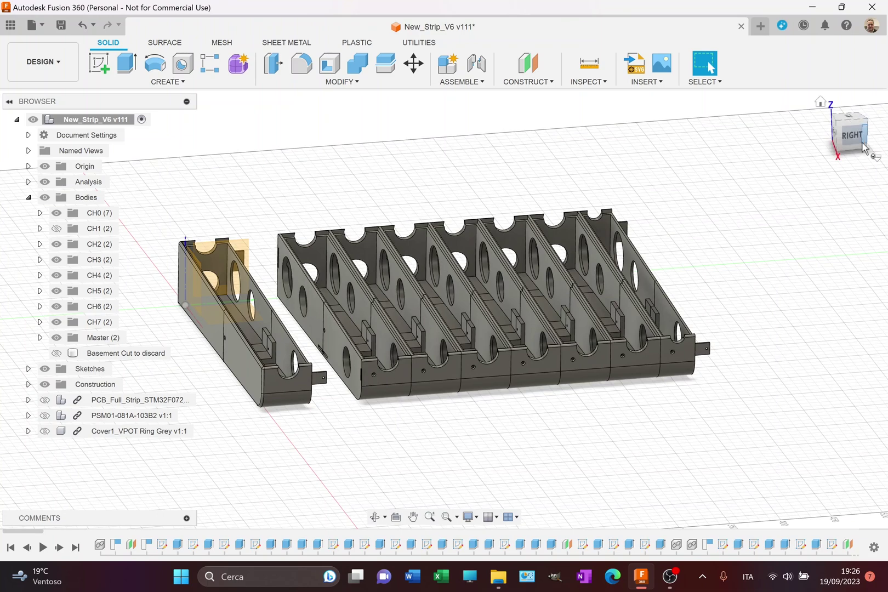
left_click_drag(851, 141, 824, 139)
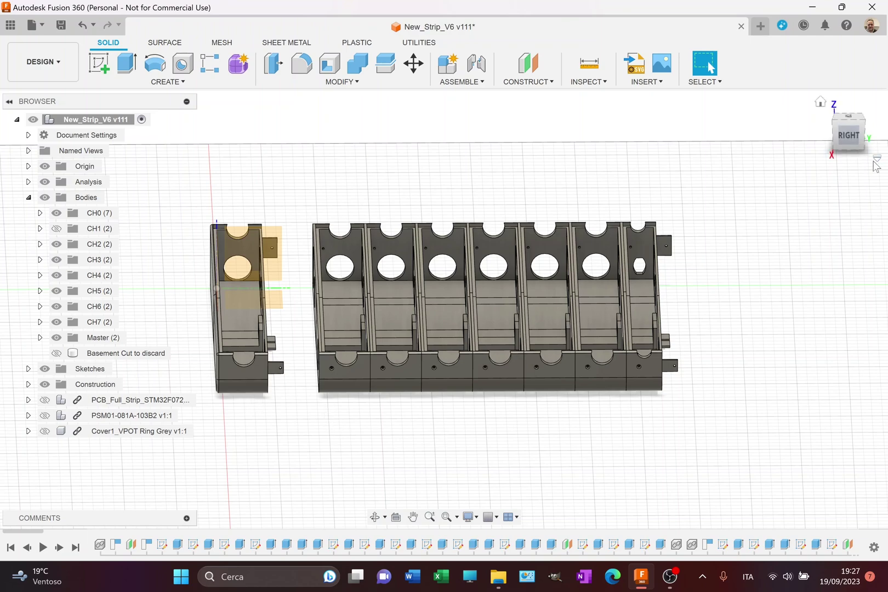
left_click_drag(847, 135, 864, 137)
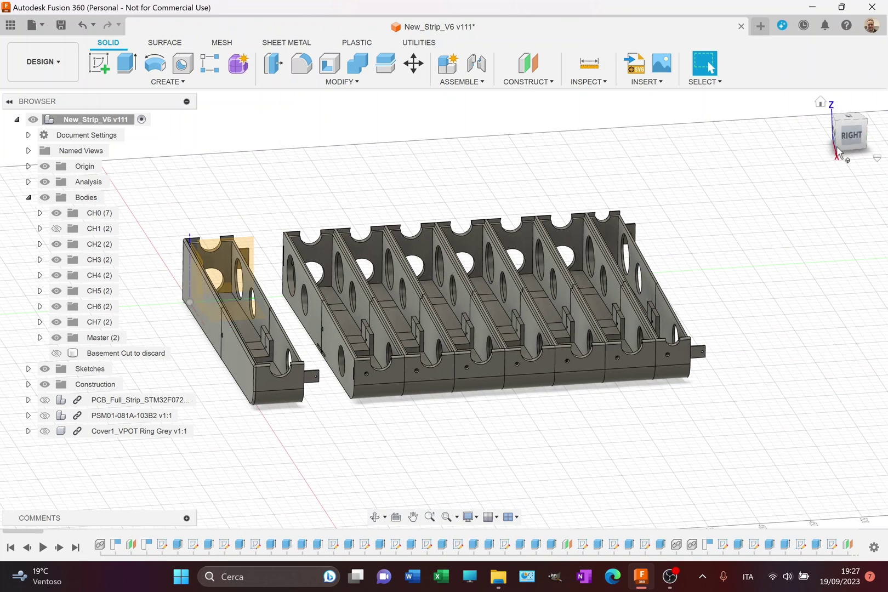
left_click_drag(856, 141, 860, 142)
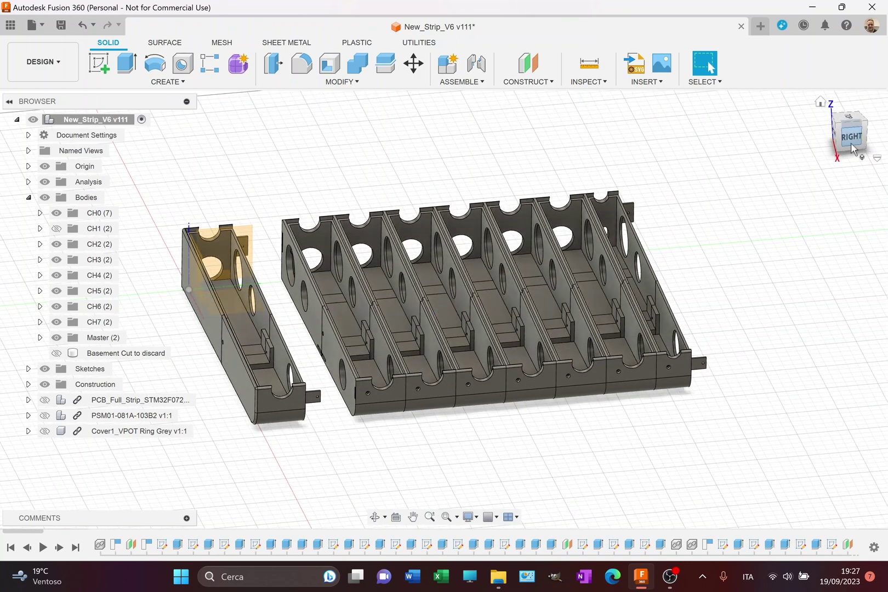
- Expand CH0, hide Basement_Down CH0 and inspect the Basement_Up CH0 body
left_click(39, 213)
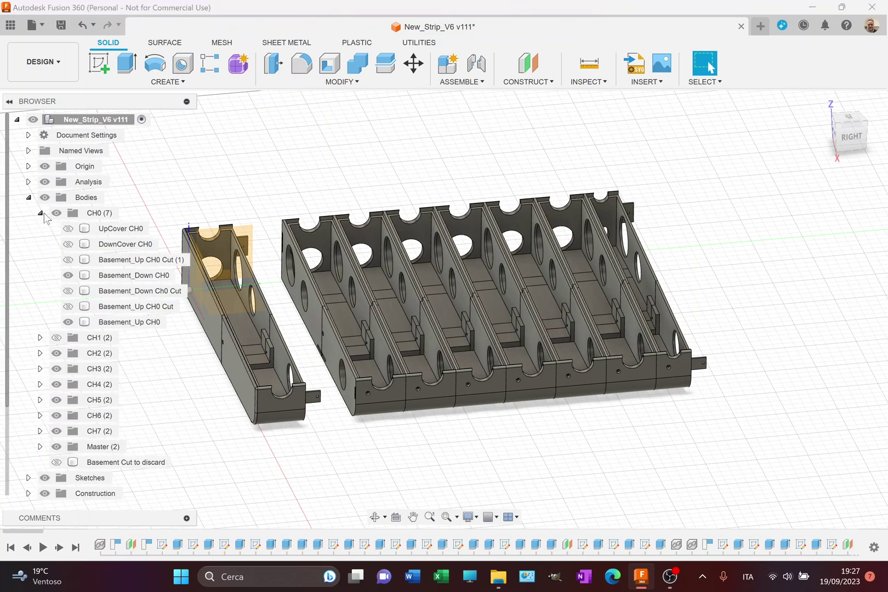
left_click(67, 275)
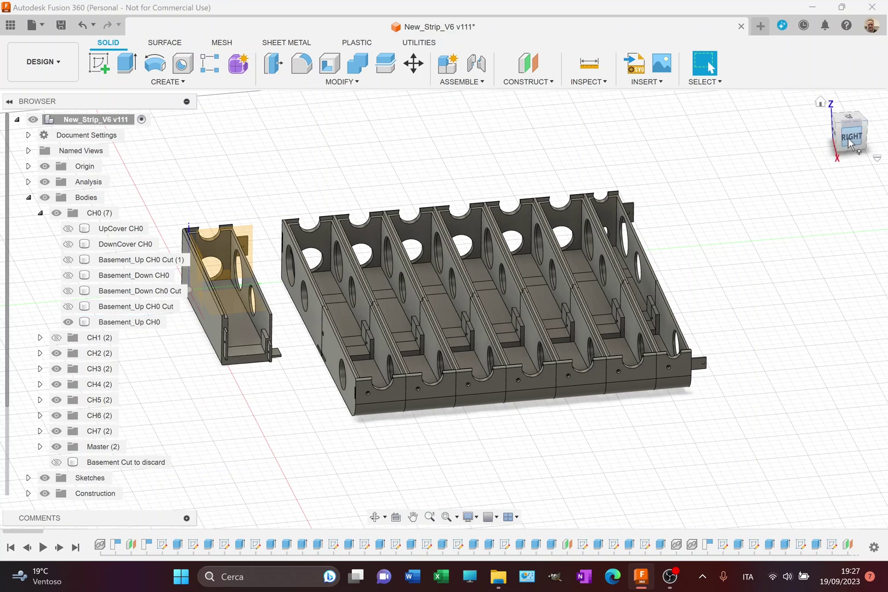
left_click_drag(849, 140, 855, 138)
left_click(282, 363)
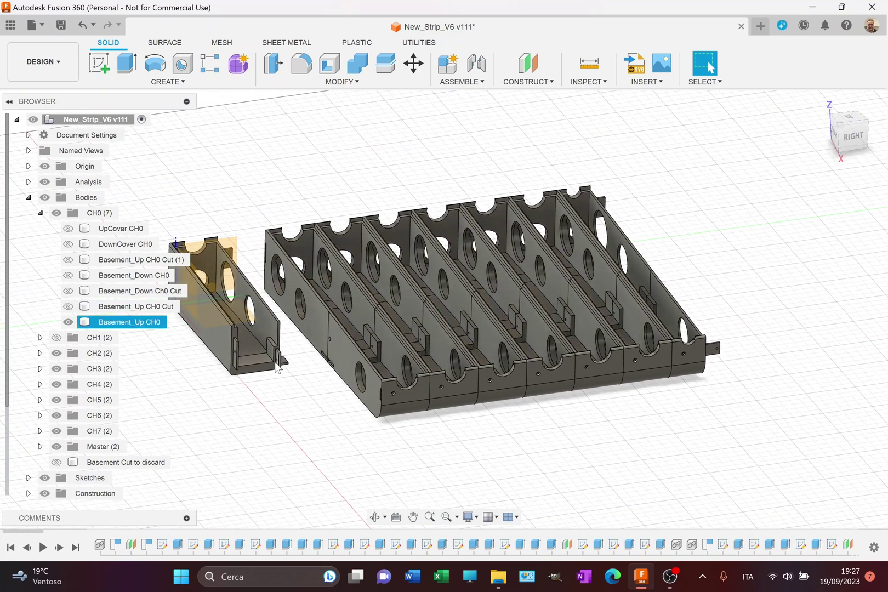
left_click(306, 362)
left_click(282, 356)
left_click(68, 322)
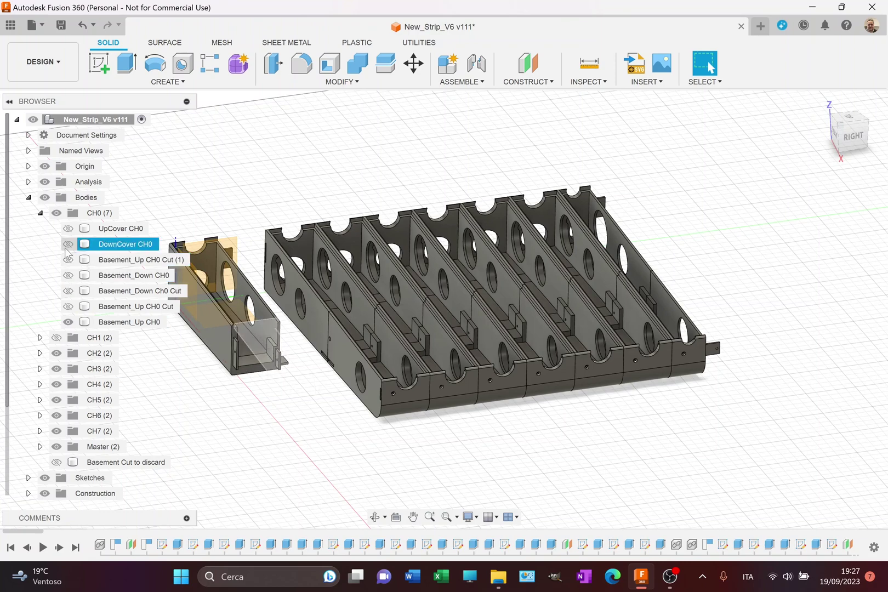
- Show Basement_Up CH0 Cut (1) and Basement_Down CH0 again, viewing the tray from above
left_click(68, 260)
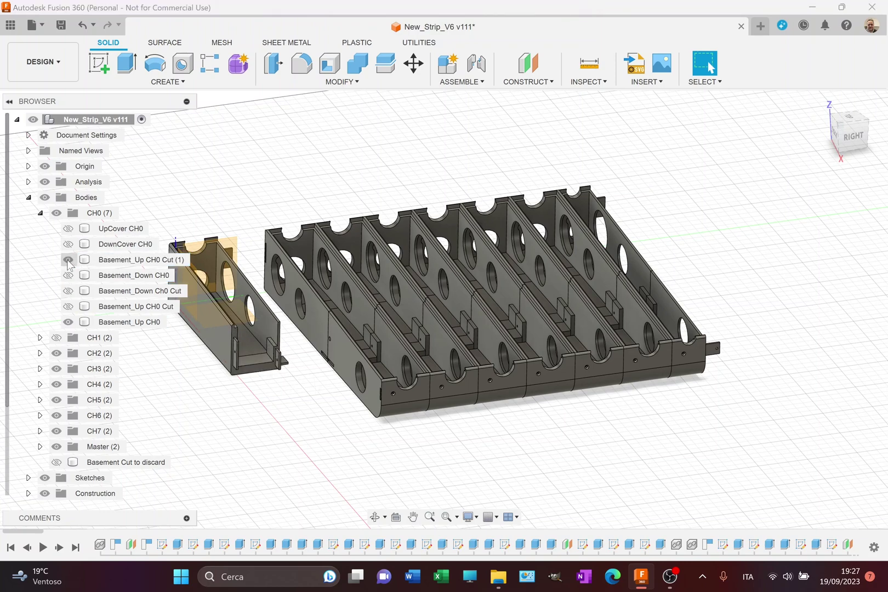
left_click(68, 275)
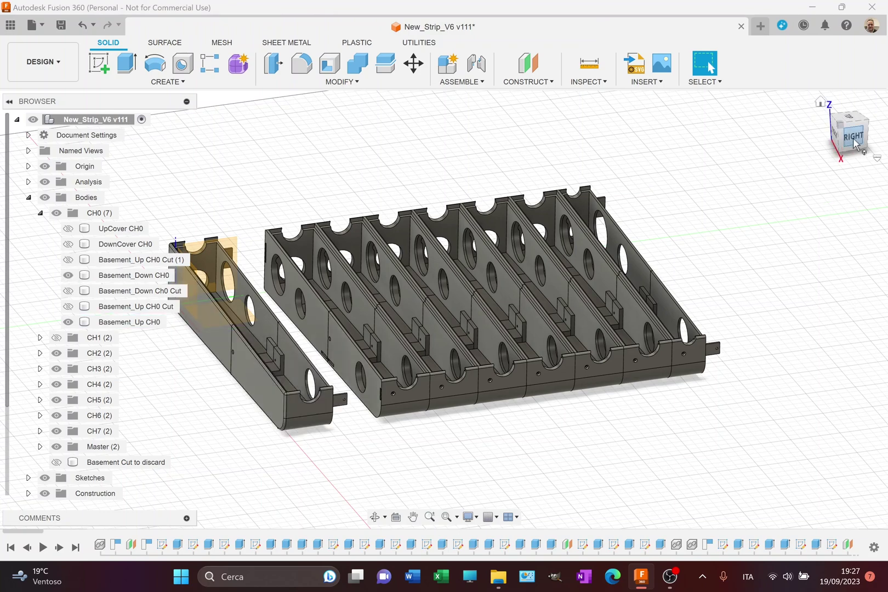
left_click_drag(855, 144, 829, 306)
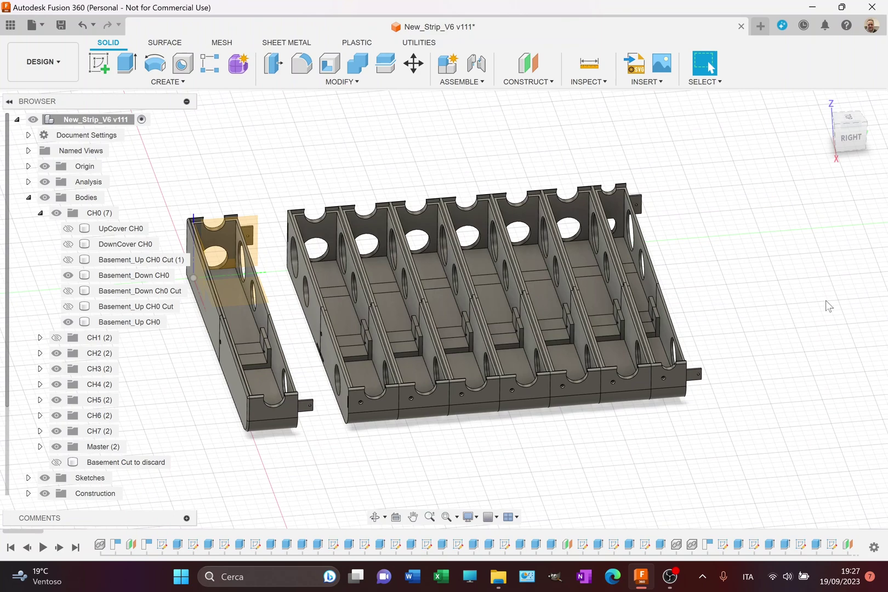
- Return to the home view, orbit above the channel bays, and briefly select the CH0 upper basement
left_click(820, 102)
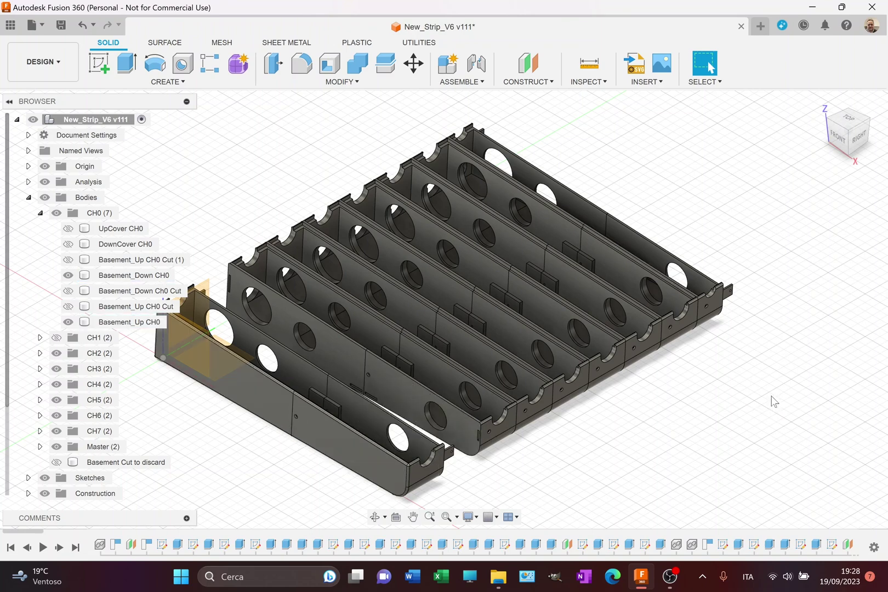
left_click_drag(850, 137, 848, 137)
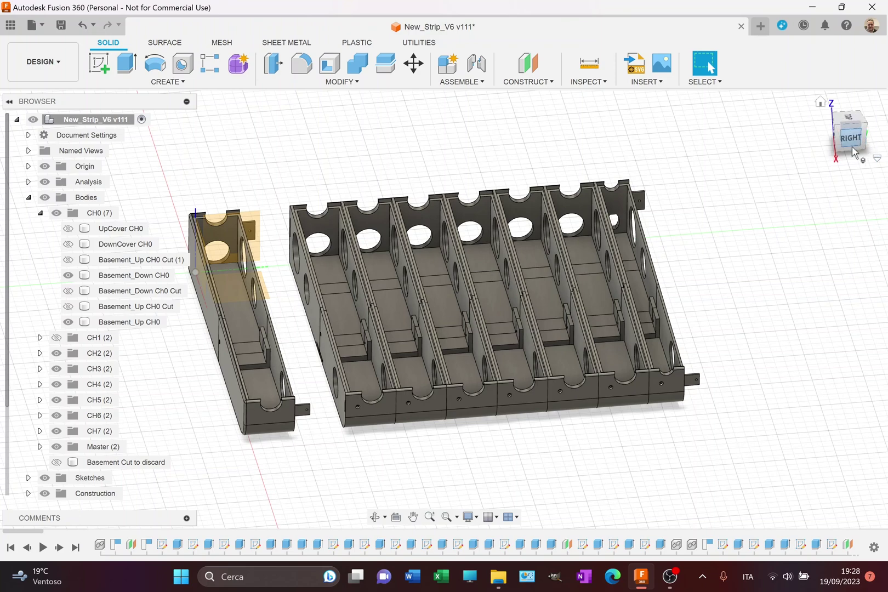
left_click_drag(849, 142, 825, 147)
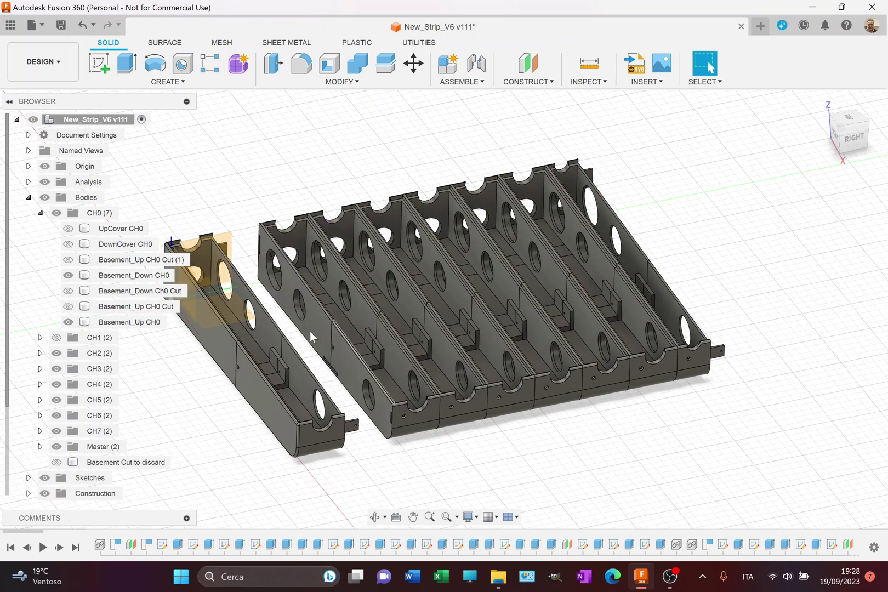
left_click(232, 295)
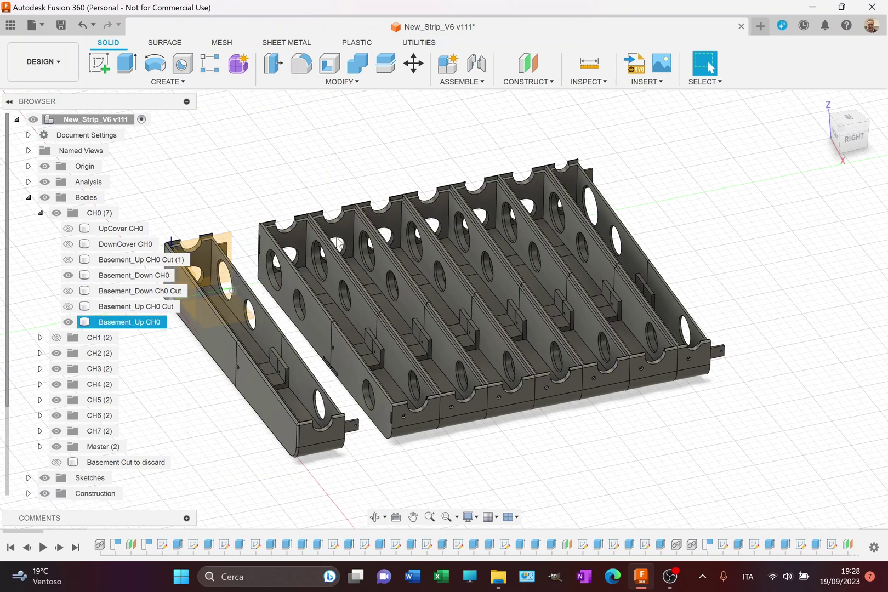
key("Escape")
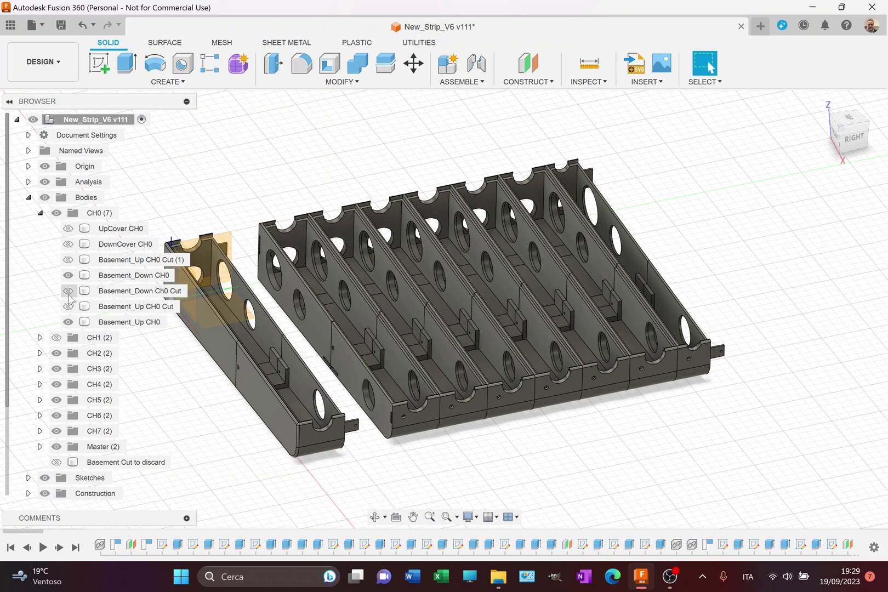
- Toggle UpCover CH0 and DownCover CH0 on and off, leaving both hidden
left_click(74, 229)
left_click(68, 228)
left_click(75, 245)
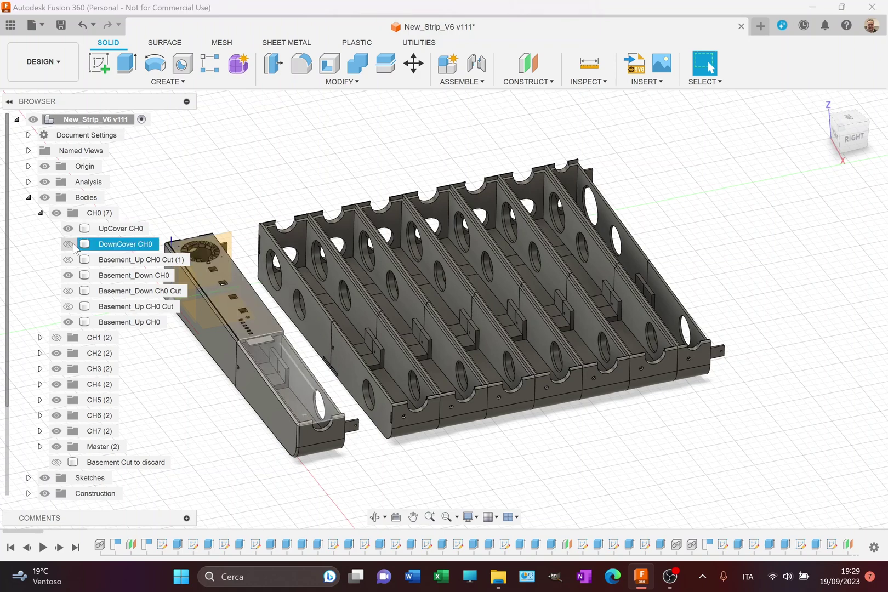
left_click(68, 244)
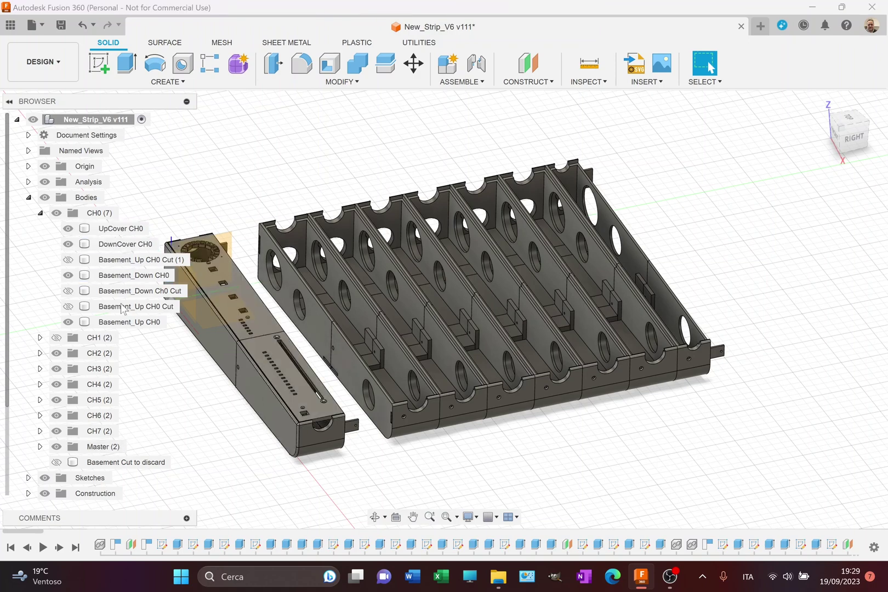
left_click(68, 244)
left_click(68, 228)
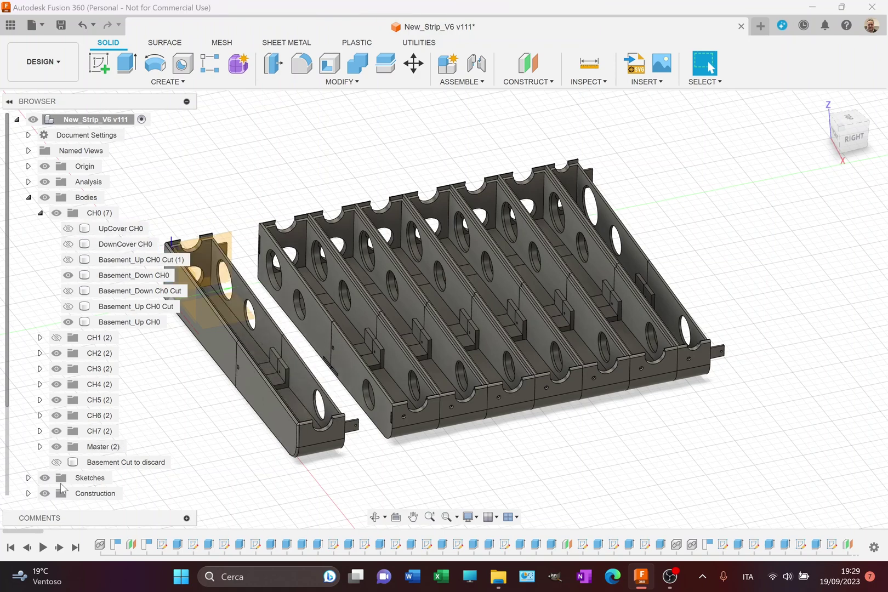
- Show PCB_Full_Strip, the PSM01 motorized fader and the Cover1_VPOT knob ring
scroll(75, 475, "down", 1)
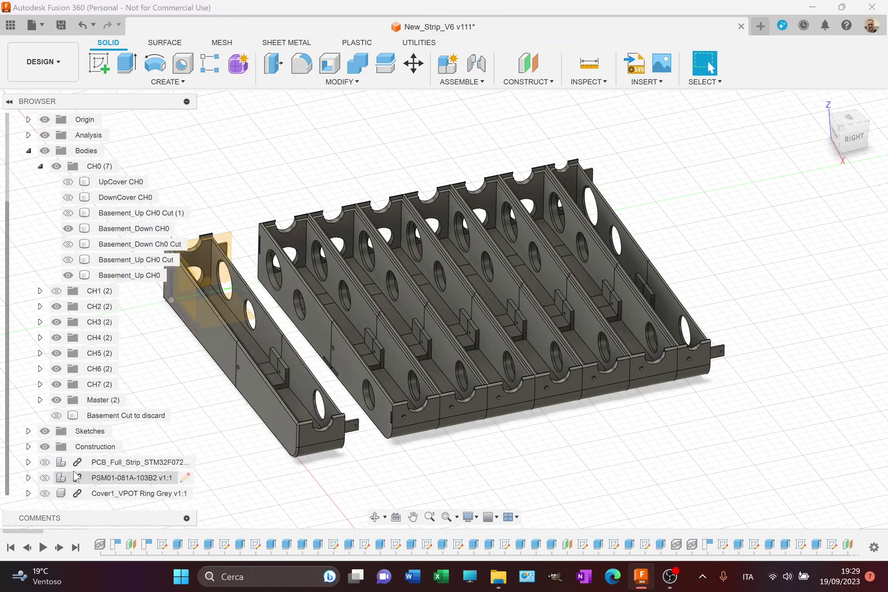
left_click(44, 462)
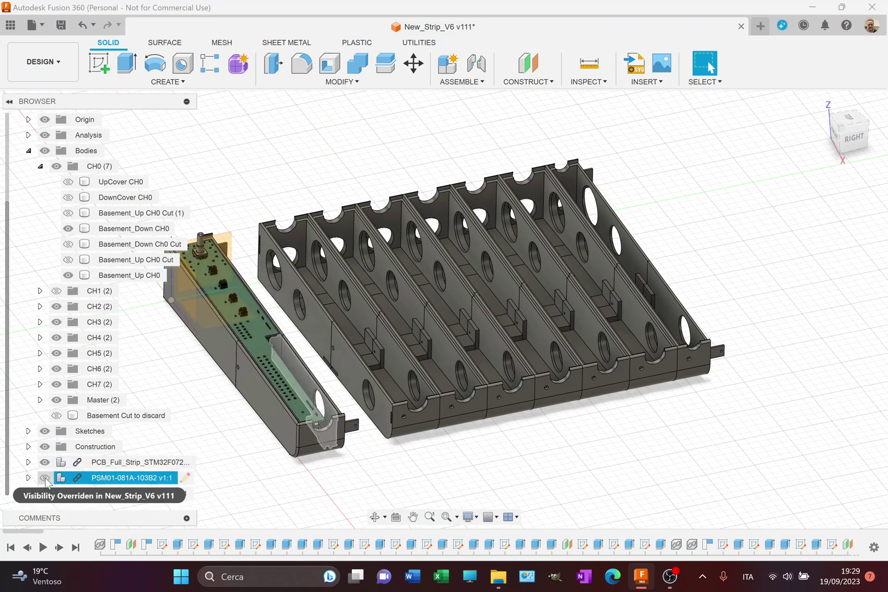
left_click(44, 477)
left_click(45, 495)
left_click(44, 495)
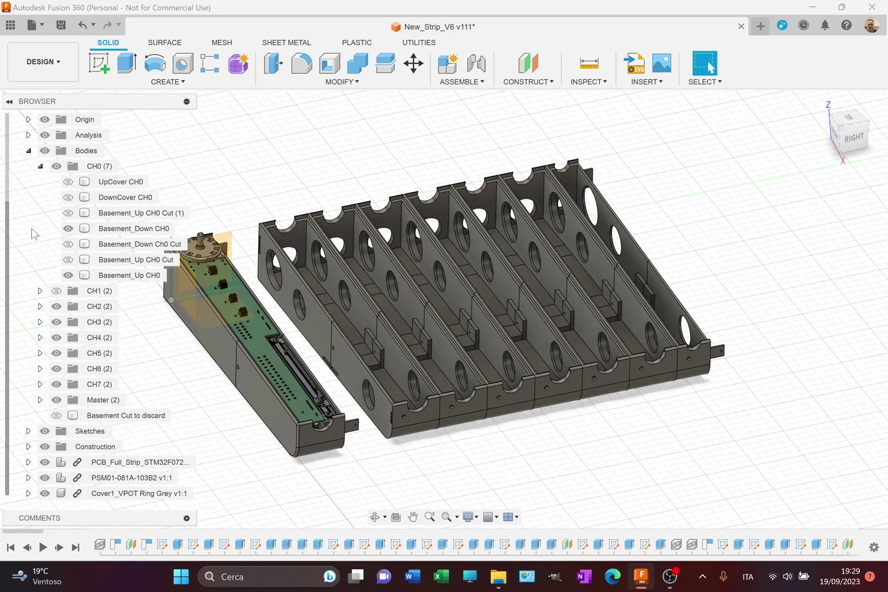
- Show UpCover and DownCover CH0 again and pick the lower cover and basement bodies
left_click(67, 182)
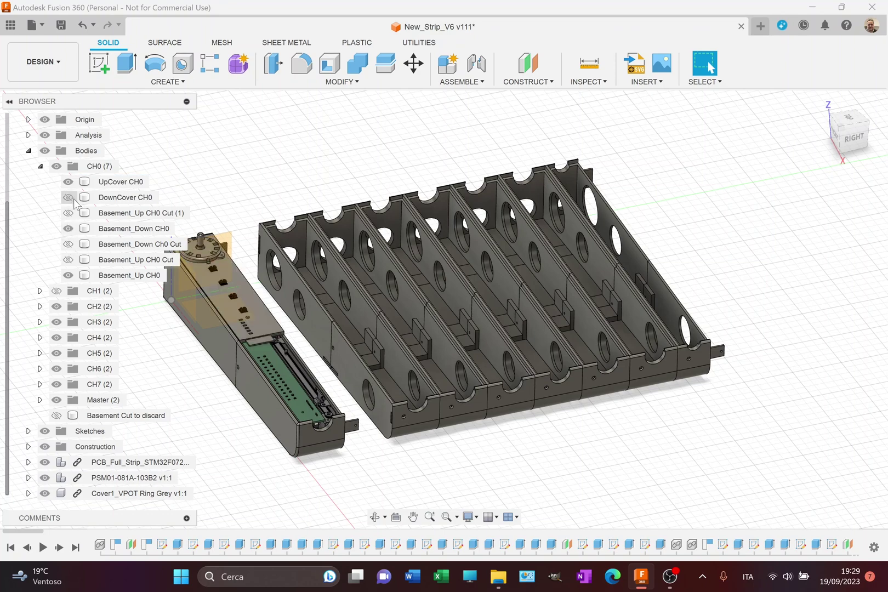
left_click(67, 196)
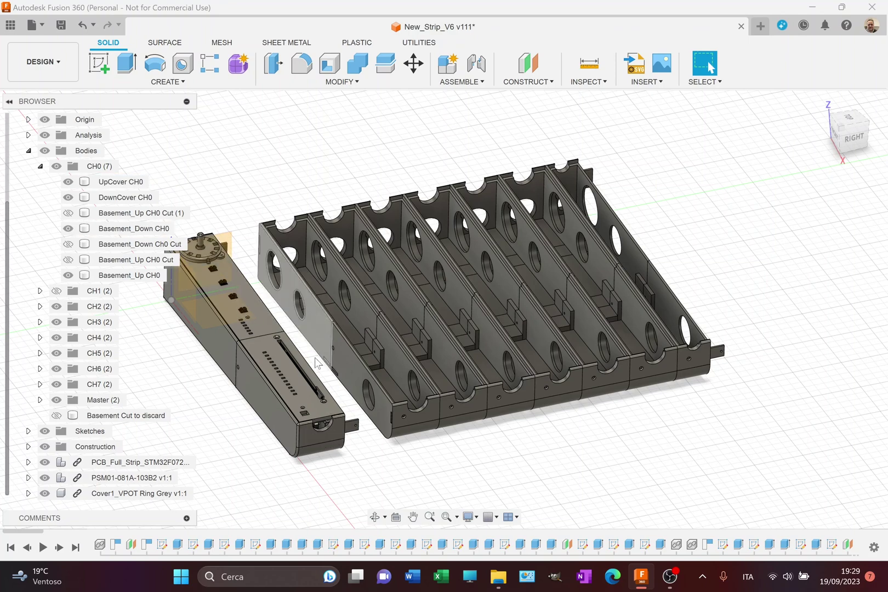
left_click(275, 379)
left_click(274, 376)
left_click(318, 429)
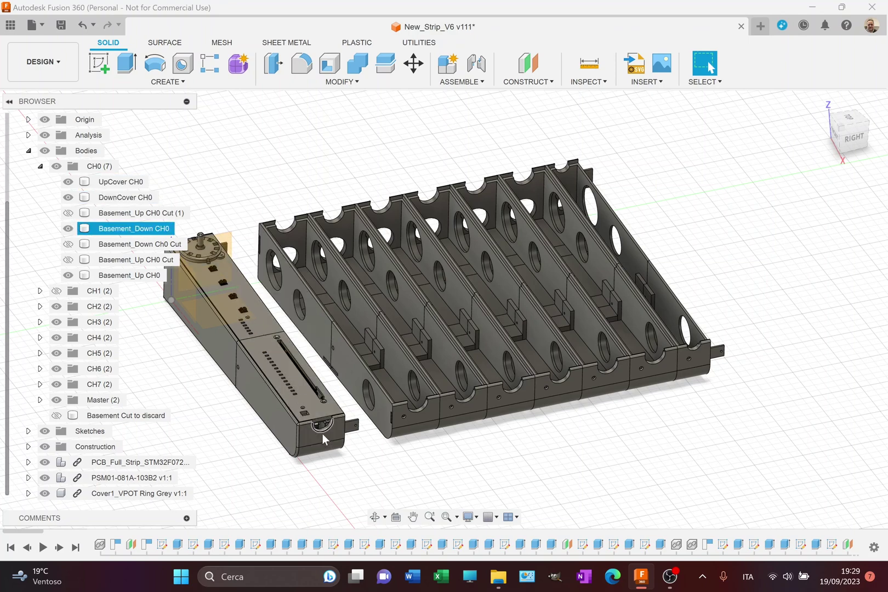
left_click(322, 426)
left_click(305, 311)
- Select the UpCover, Basement_Down, DownCover and Basement_Up CH0 bodies in turn, then deselect
left_click(246, 315)
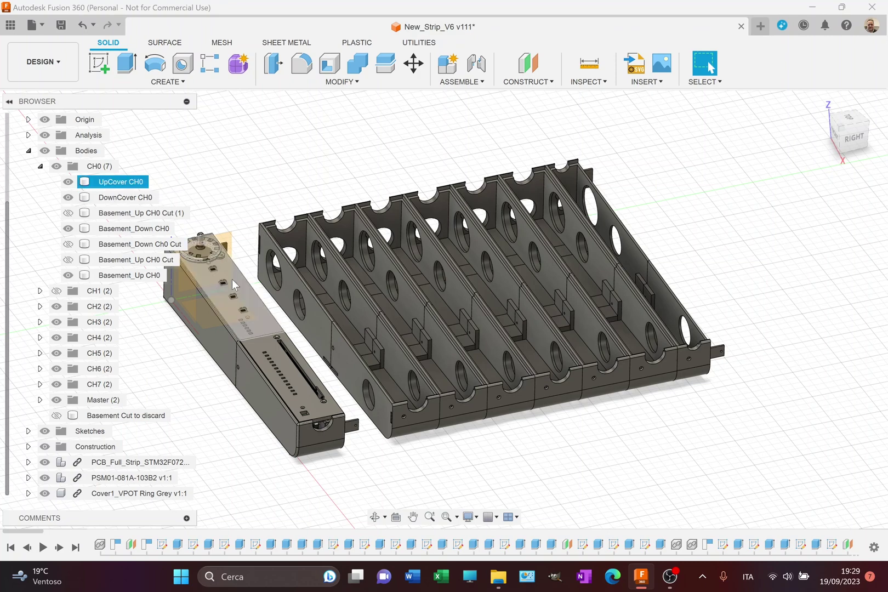
left_click(237, 355)
left_click(328, 456)
left_click(278, 414)
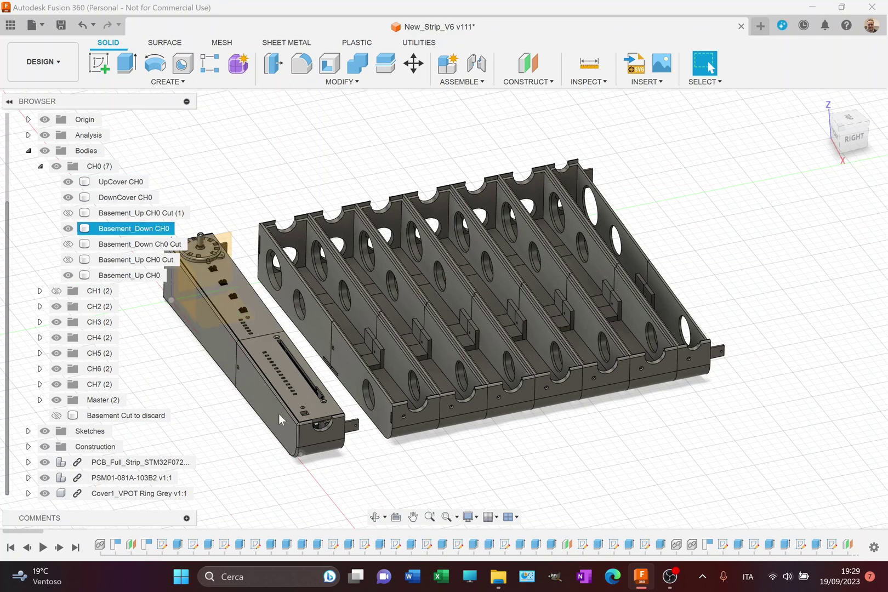
left_click(252, 372)
left_click(230, 332)
left_click(153, 342)
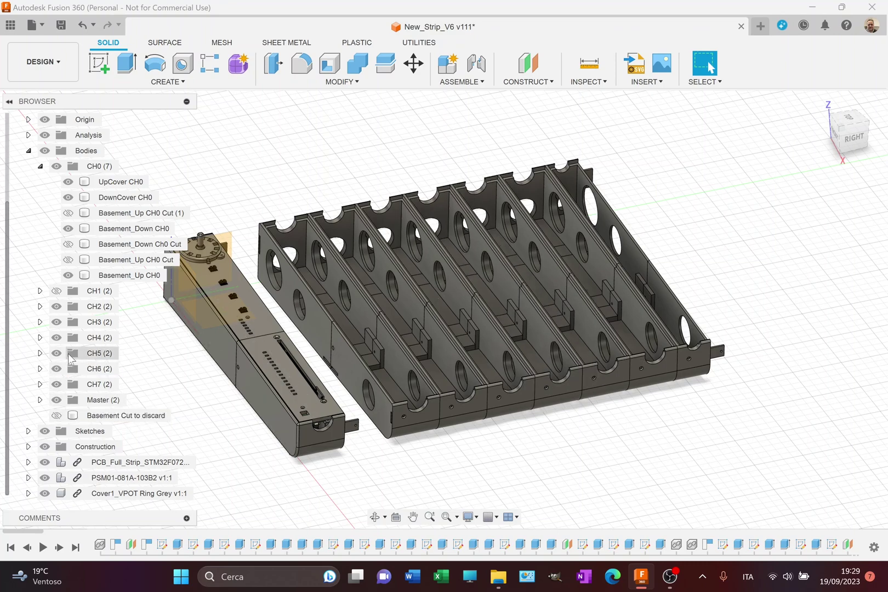
- Hide UpCover CH0, DownCover CH0 and the VPOT knob ring to expose the PCB
left_click(68, 182)
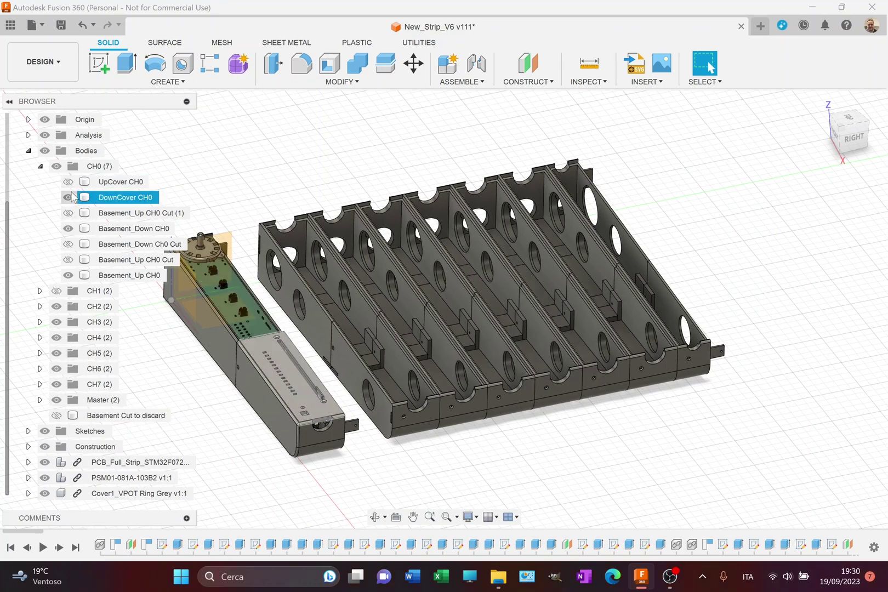
left_click(68, 197)
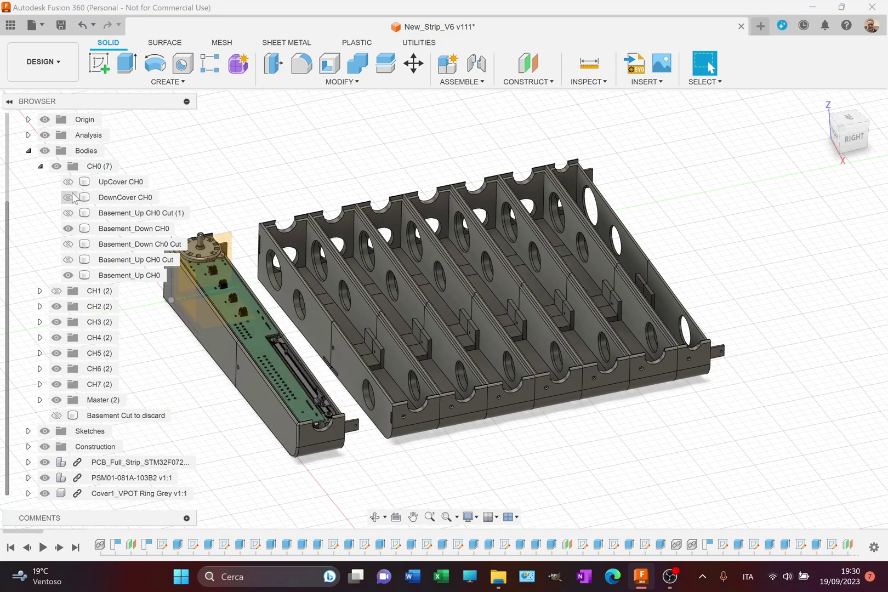
left_click(45, 493)
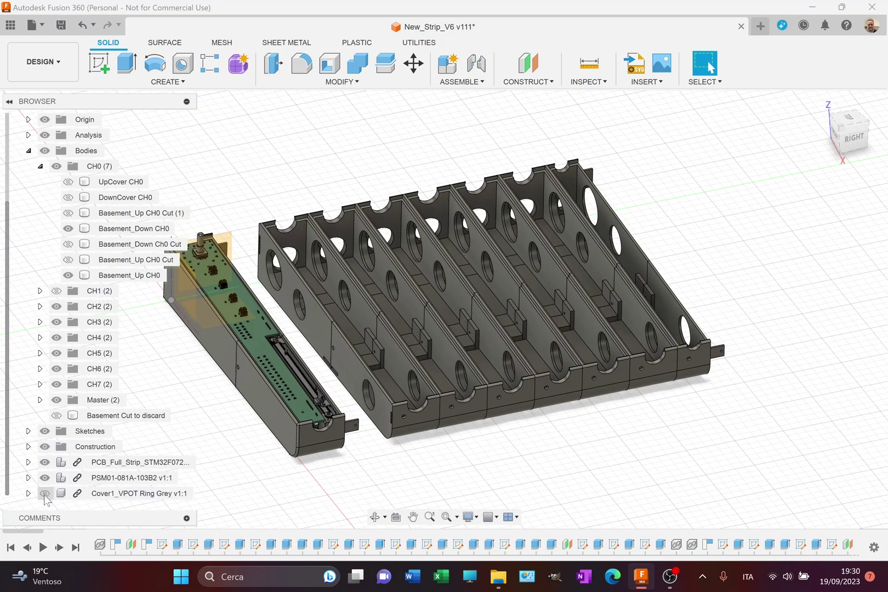
left_click(849, 120)
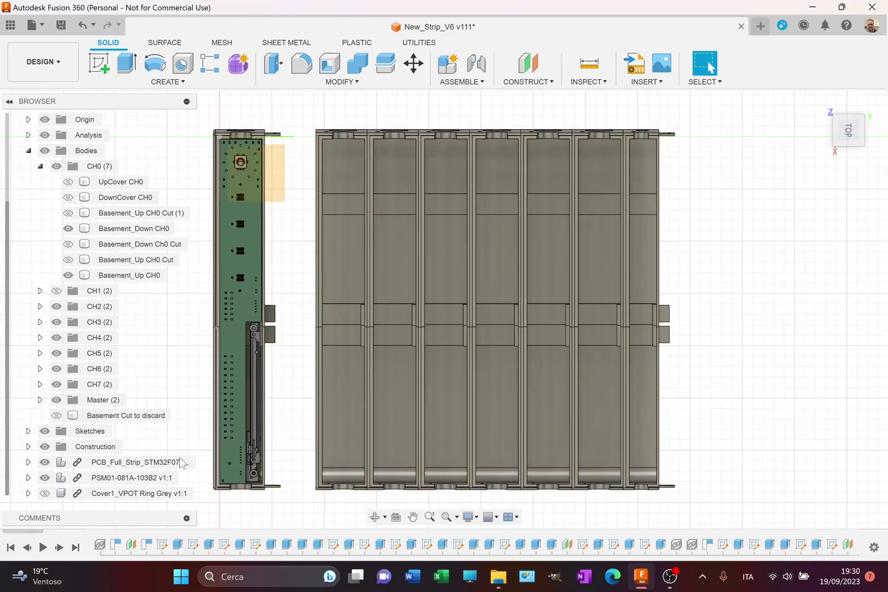
scroll(234, 504, "up", 3)
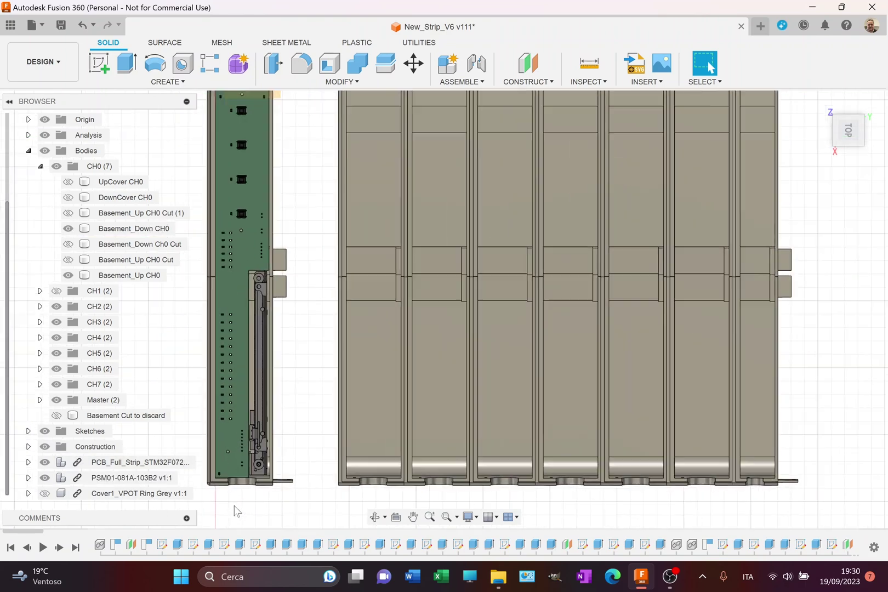
scroll(234, 508, "up", 2)
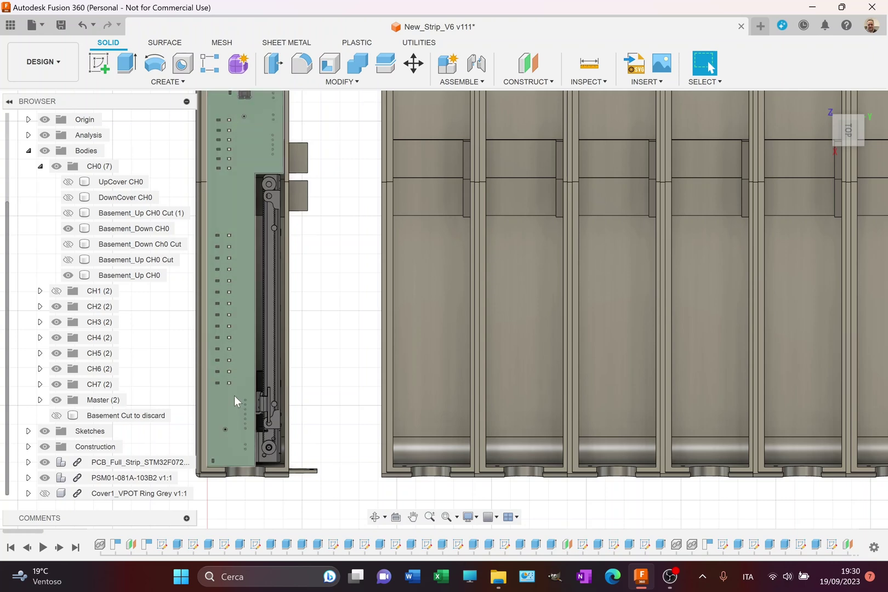
left_click(197, 386)
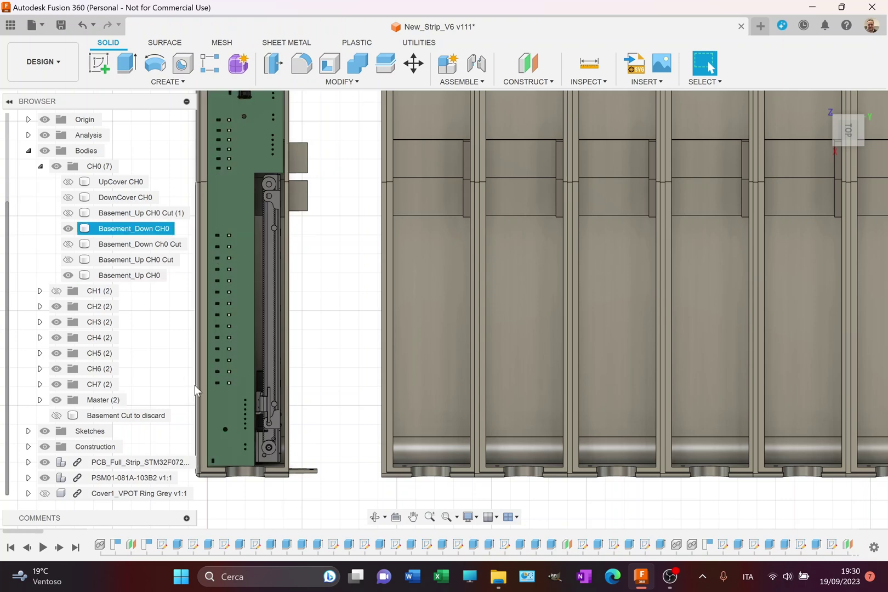
key("Escape")
left_click(823, 105)
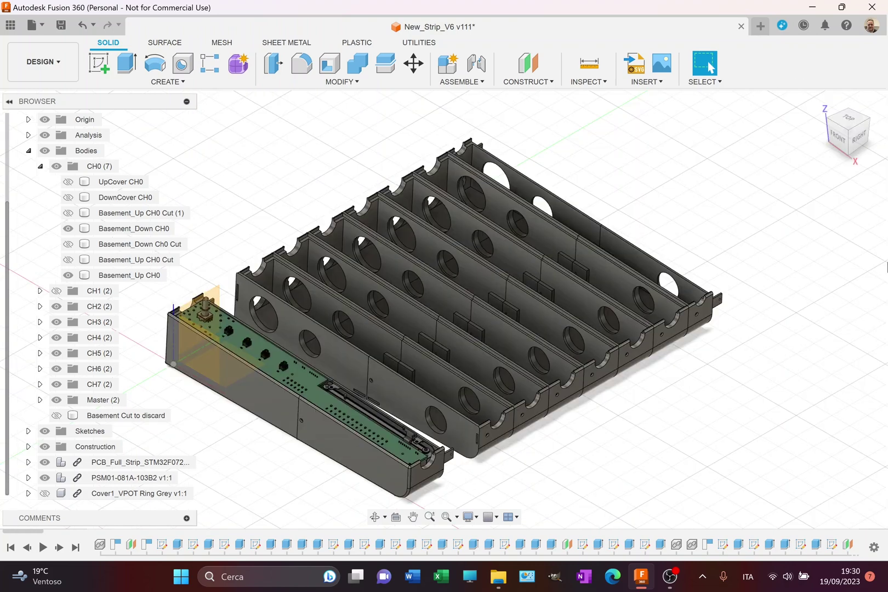